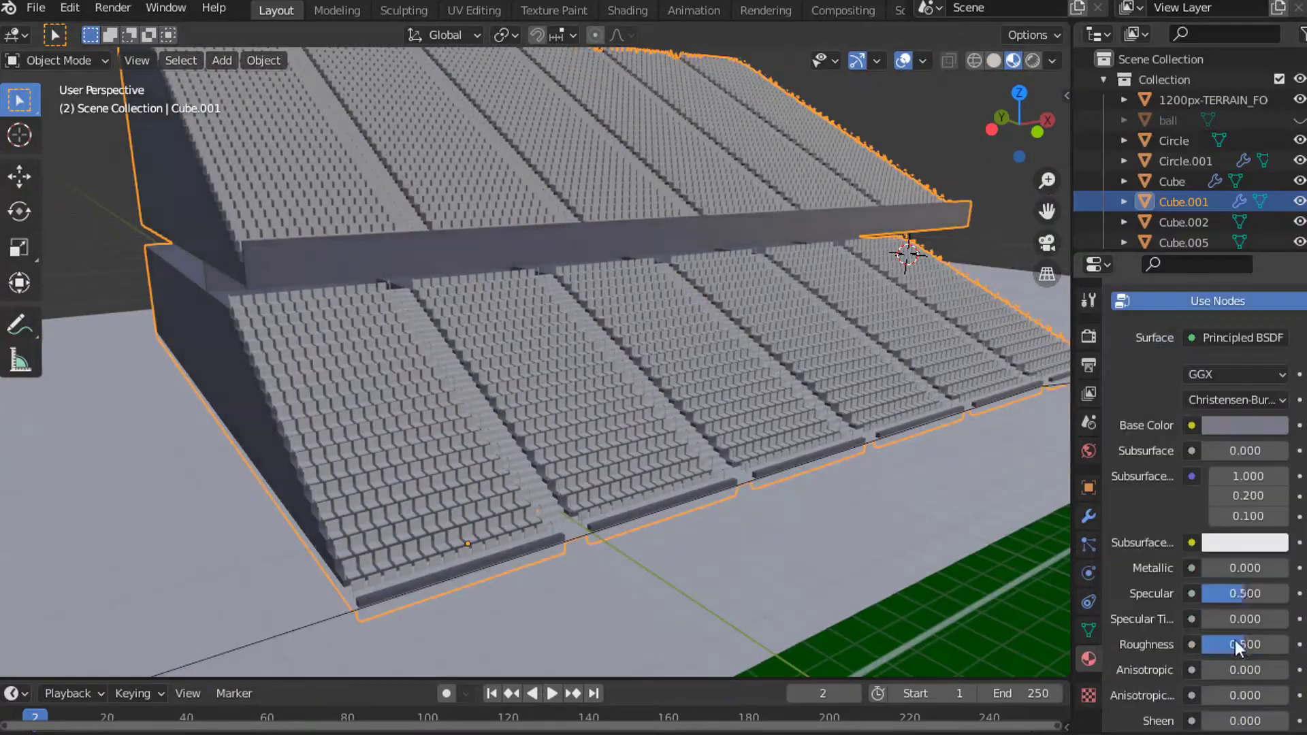
- Cancel the proportional scale so the rail vertices return to their original positions
scroll(1172, 534, up, 5)
scroll(1173, 534, up, 5)
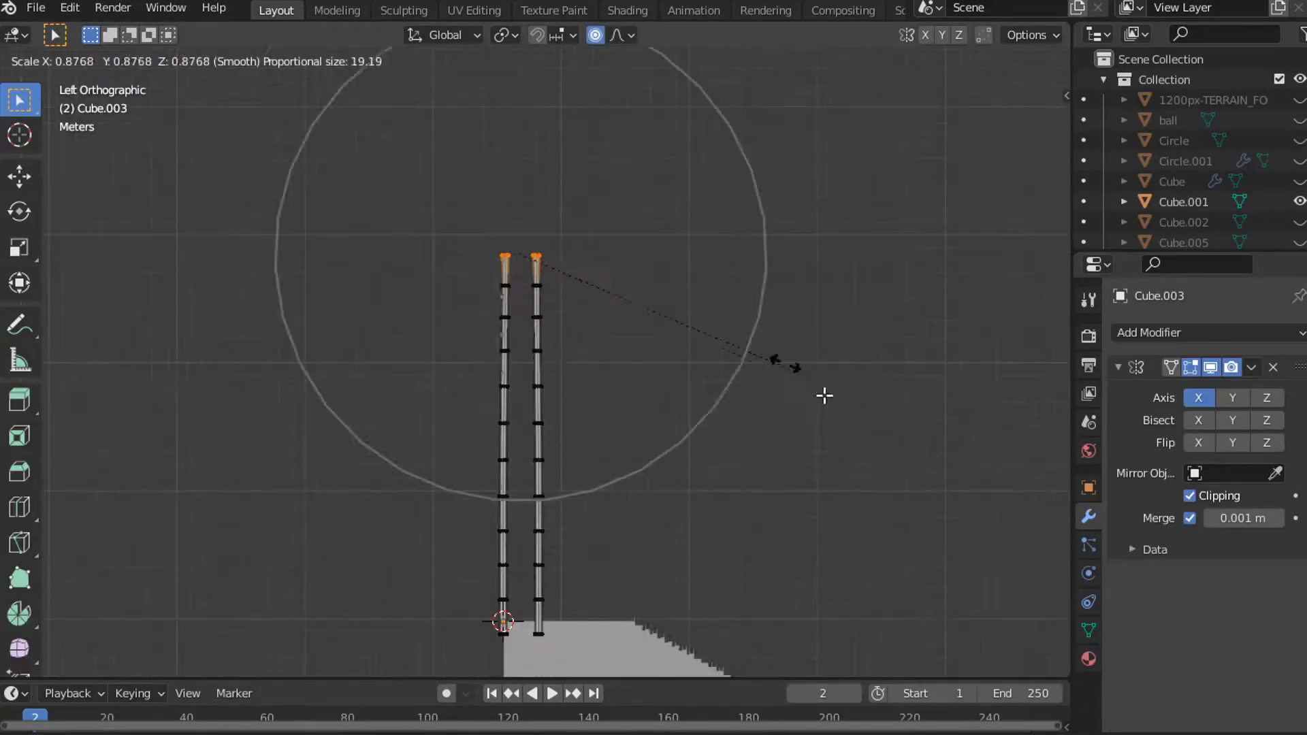
key(Escape)
click(624, 35)
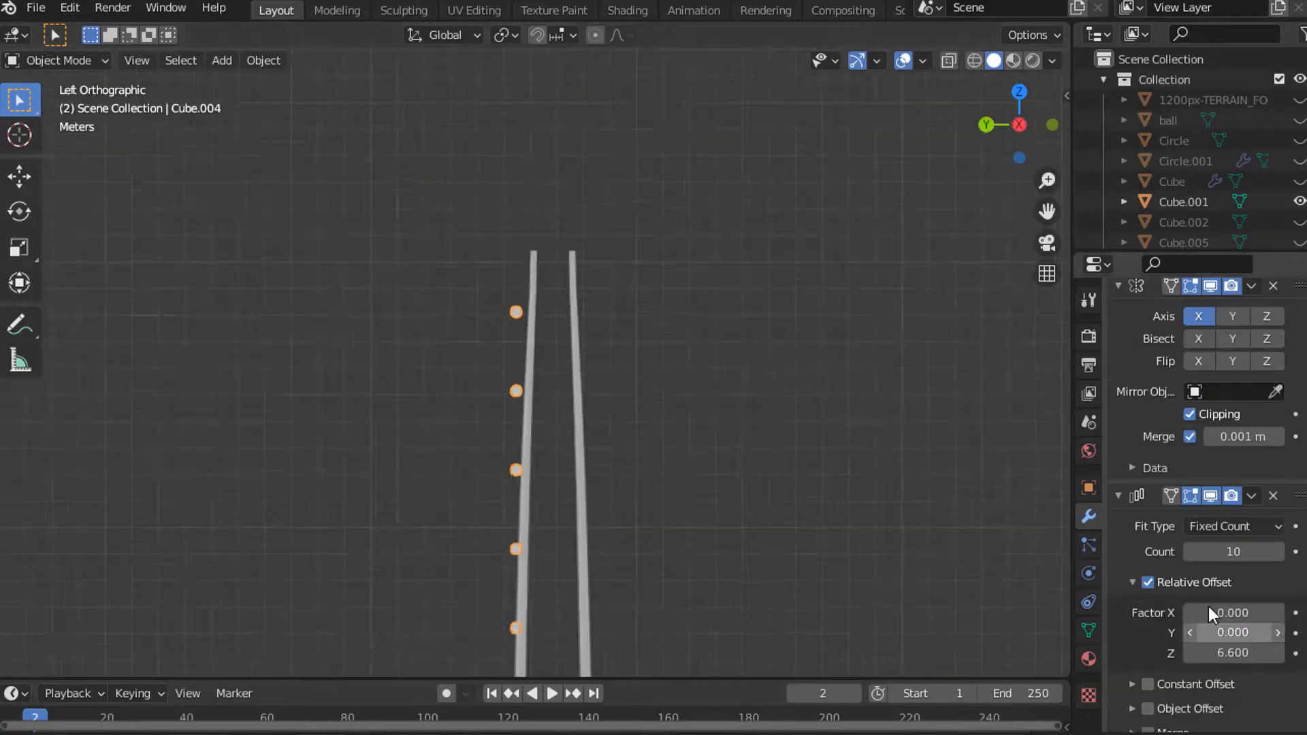
- Scroll the viewport to inspect the rung before arraying it
scroll(834, 484, up, 1)
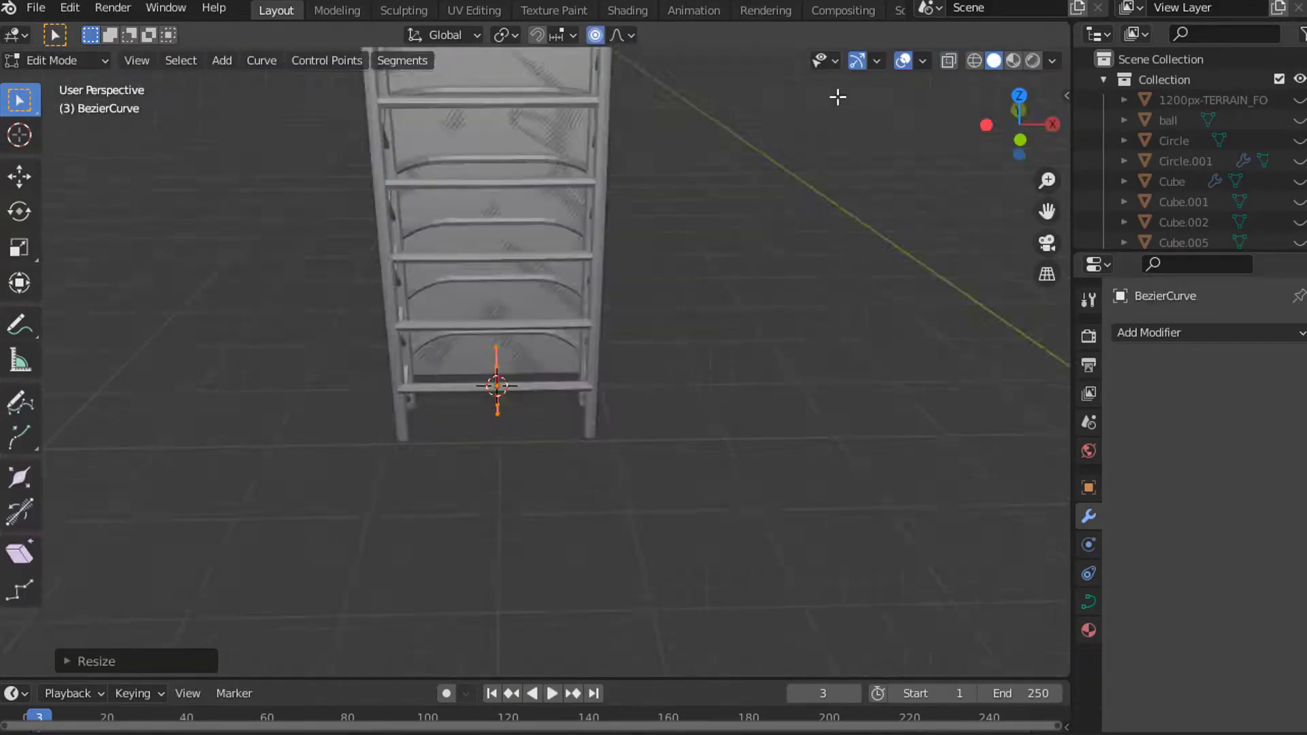
- Move the Bezier curve's control point vertically, locked to the Z axis
scroll(470, 389, down, 7)
key(g)
key(z)
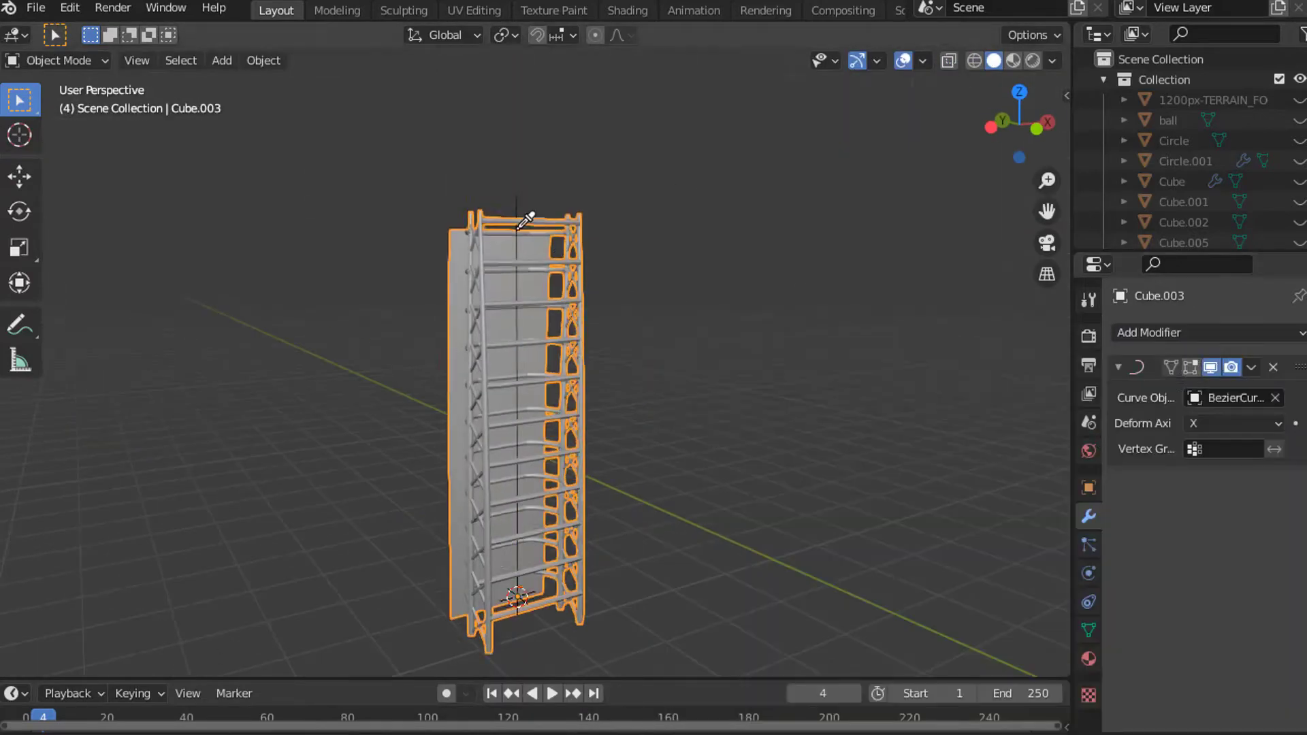